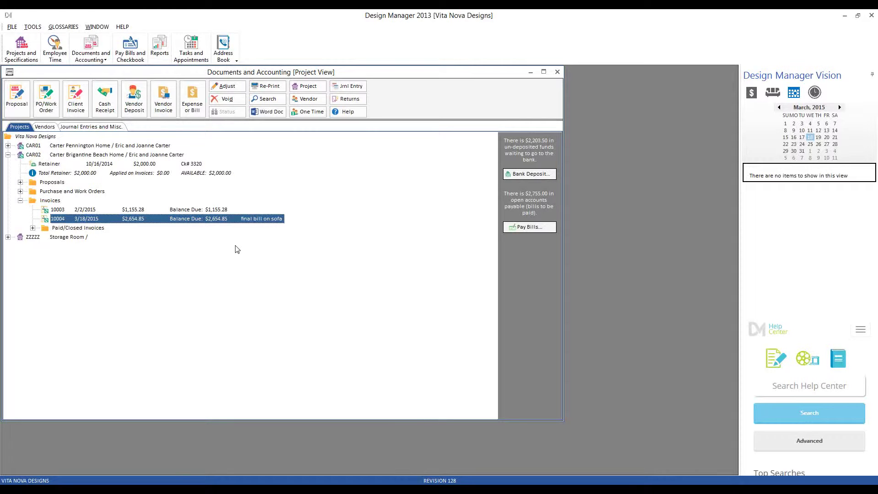
Start a new cash receipt for CAR02, tagging invoice 10004 for its 2,654.85 balance
{"action": "left_click", "coordinate": [107, 110]}
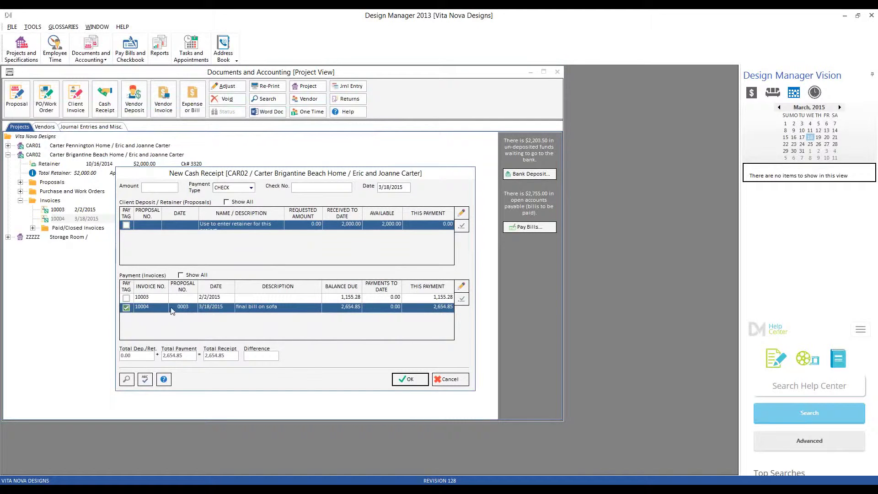
Enter the 2,654.85 payment amount and check number 4501 on the receipt
{"action": "left_click", "coordinate": [307, 308]}
{"action": "type", "text": "2654"}
{"action": "type", "text": ".85"}
{"action": "key", "text": "Tab"}
{"action": "key", "text": "Tab"}
{"action": "type", "text": "501"}
{"action": "left_click", "coordinate": [172, 188]}
Save the receipt and view invoice 10004 and its check 4501 payment under Paid/Closed Invoices
{"action": "left_click", "coordinate": [409, 380]}
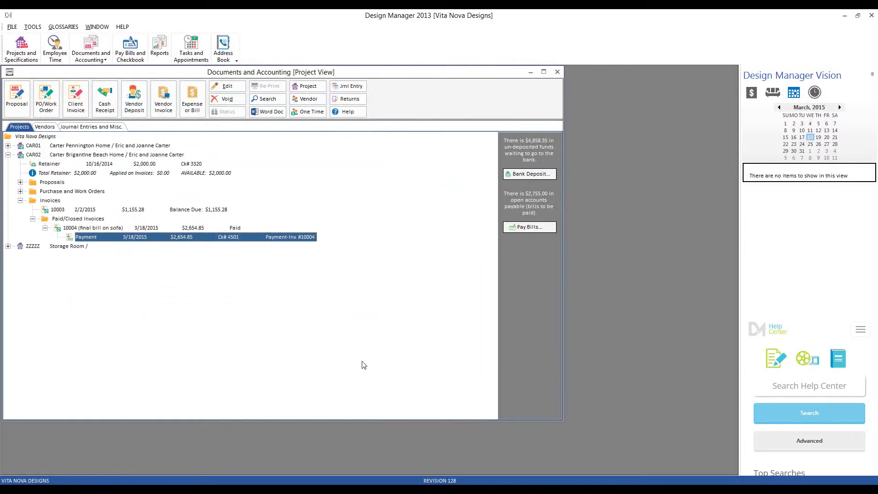
{"action": "left_click", "coordinate": [32, 218]}
{"action": "left_click", "coordinate": [85, 212]}
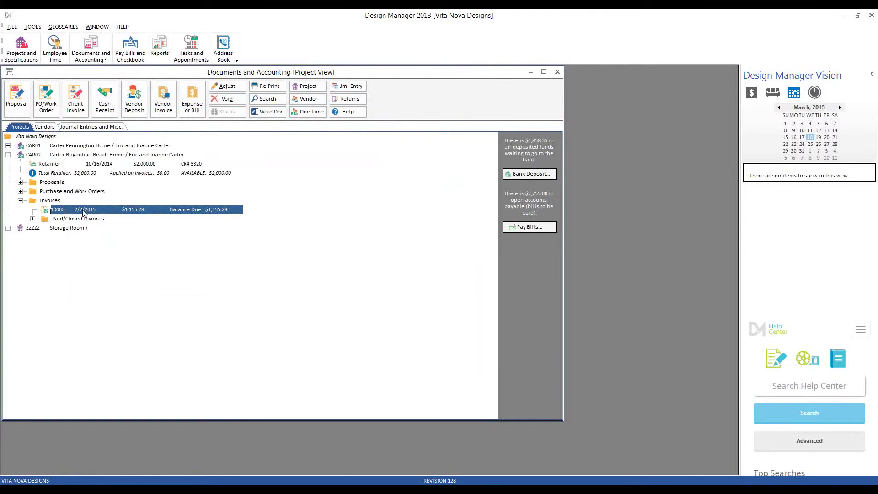
{"action": "left_click", "coordinate": [32, 218]}
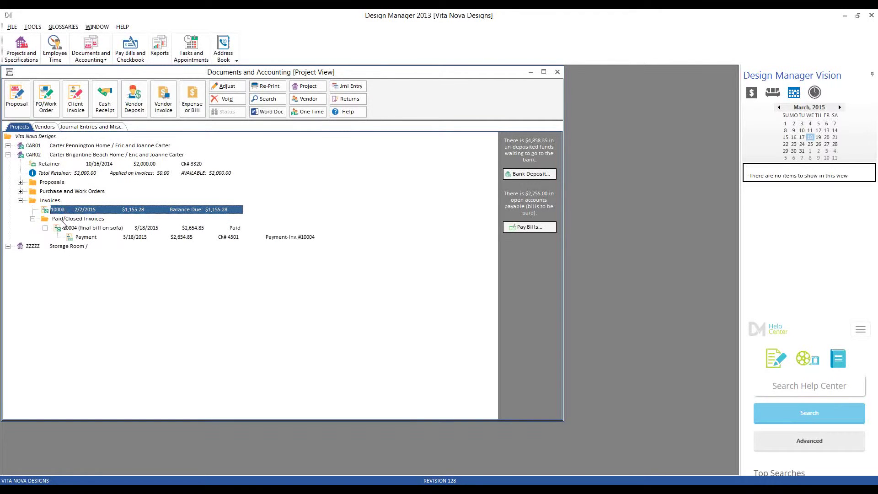
{"action": "left_click", "coordinate": [76, 229]}
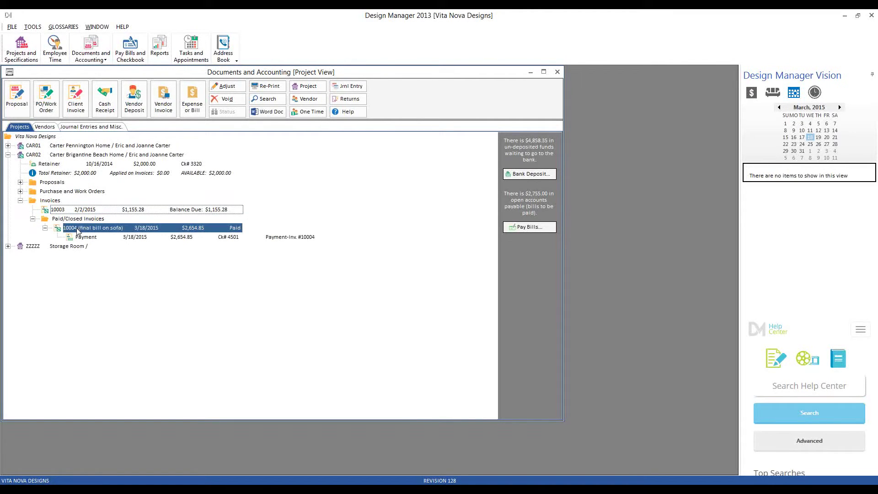
{"action": "left_click", "coordinate": [137, 237]}
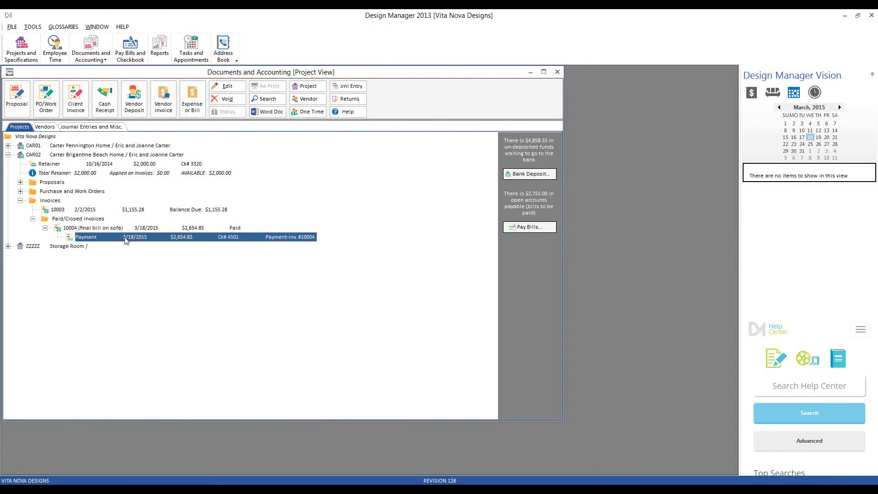